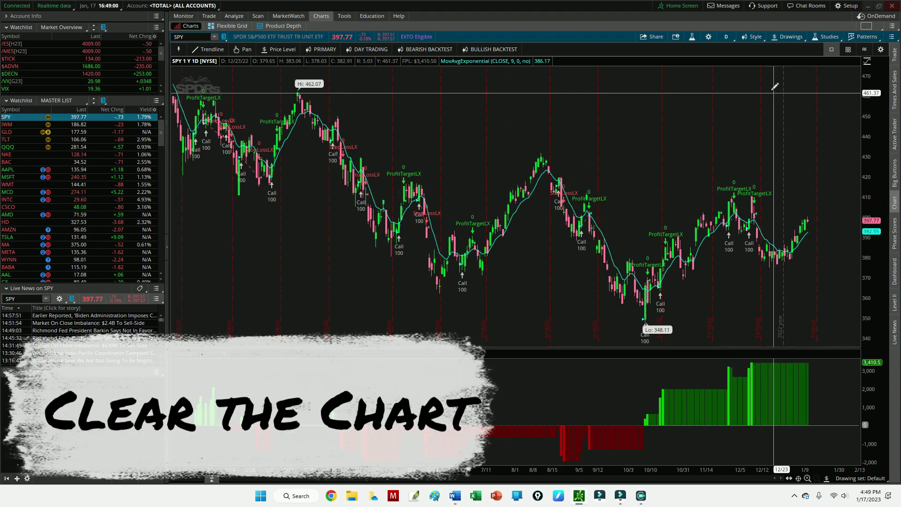
Open the Edit Studies and Strategies dialog for the SPY daily chart
{"action": "left_click", "coordinate": [692, 36]}
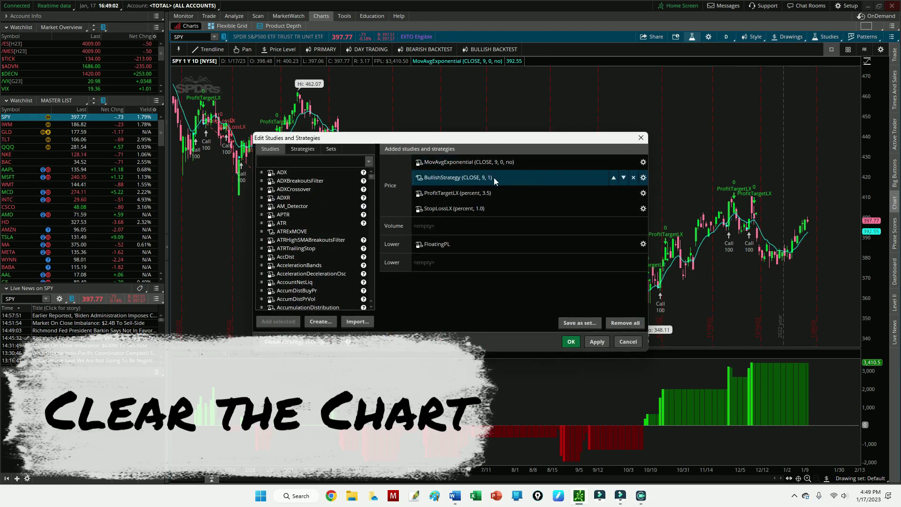
Remove MovAvgExponential, BullishStrategy, ProfitTargetLX, StopLossLX and FloatingPL, then apply and close
{"action": "left_click", "coordinate": [635, 162]}
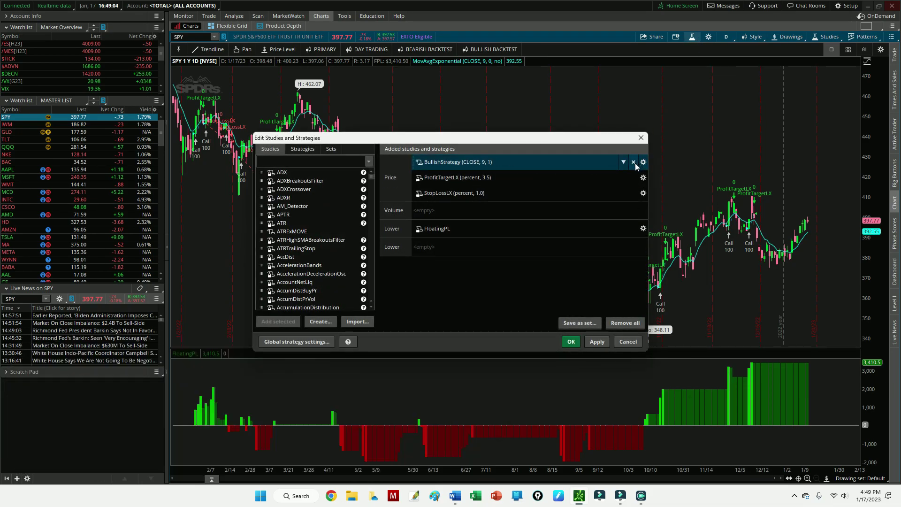
{"action": "left_click", "coordinate": [633, 162]}
{"action": "left_click", "coordinate": [634, 162]}
{"action": "left_click", "coordinate": [634, 162]}
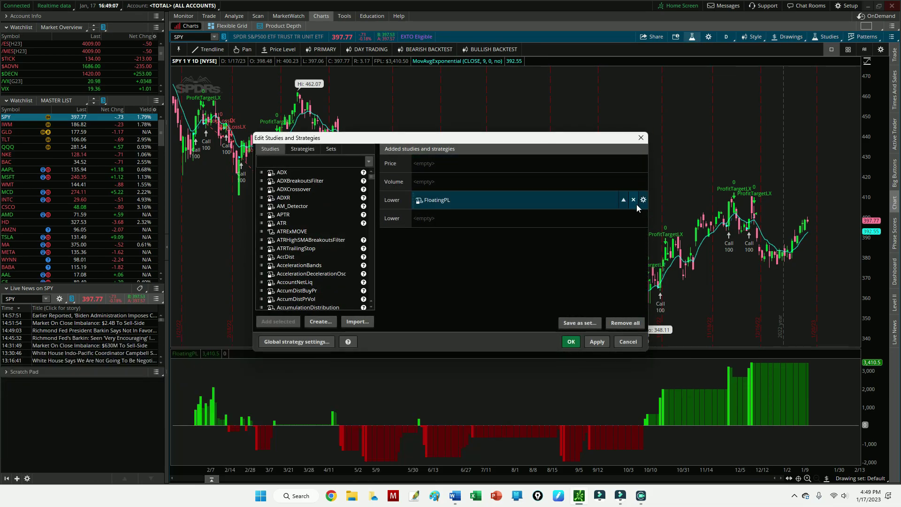
{"action": "left_click", "coordinate": [634, 200]}
{"action": "left_click", "coordinate": [595, 342]}
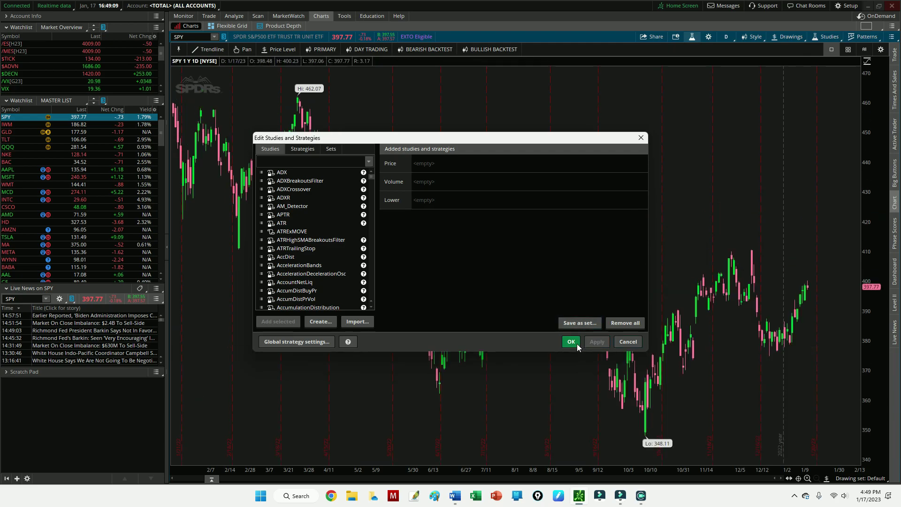
{"action": "left_click", "coordinate": [573, 343]}
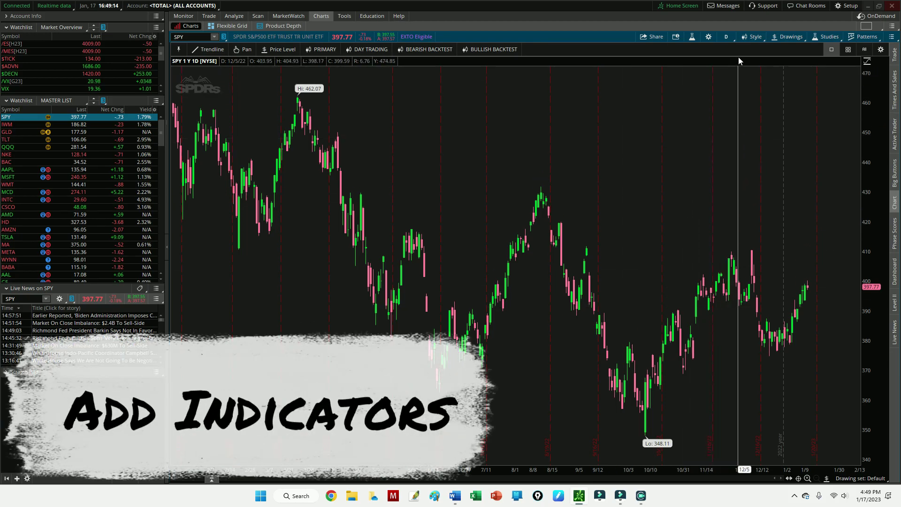
Add and apply a MovAvgExponential (CLOSE, 9) on the SPY price chart, leaving its settings unchanged
{"action": "left_click", "coordinate": [693, 38]}
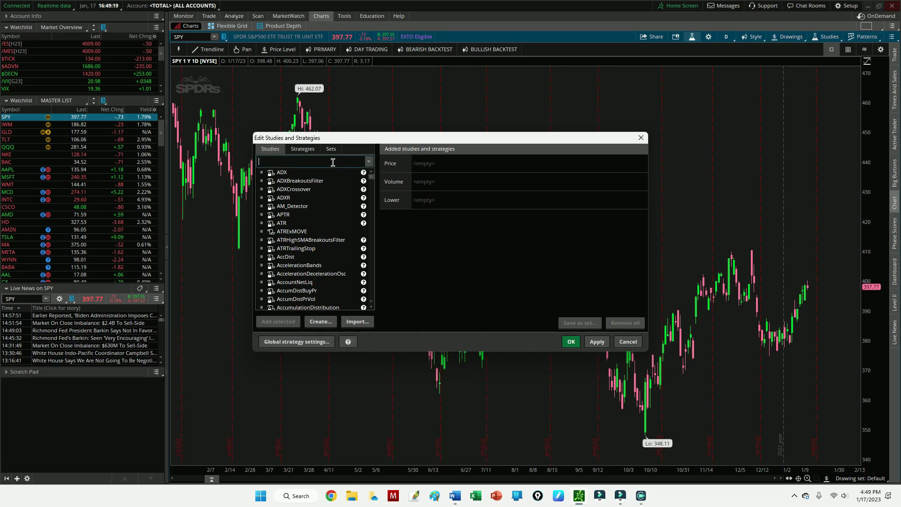
{"action": "type", "text": "exponen"}
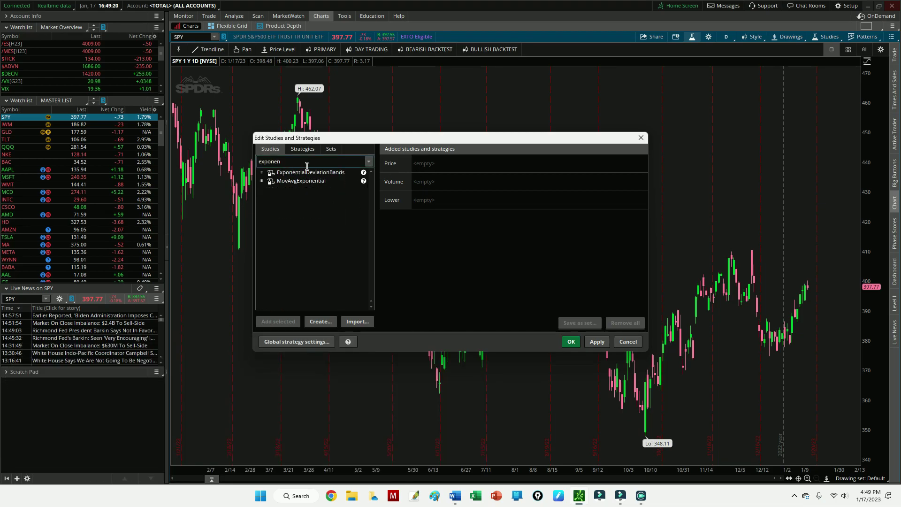
{"action": "double_click", "coordinate": [308, 181]}
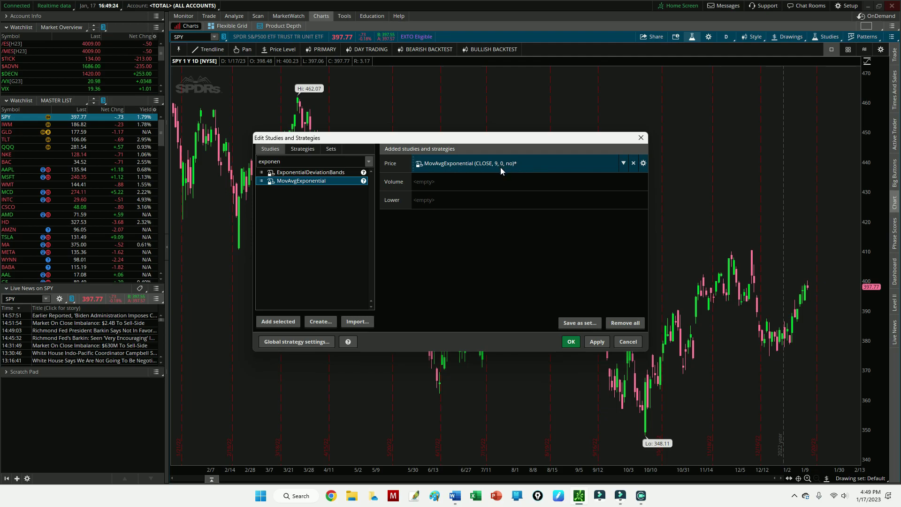
{"action": "left_click", "coordinate": [598, 342]}
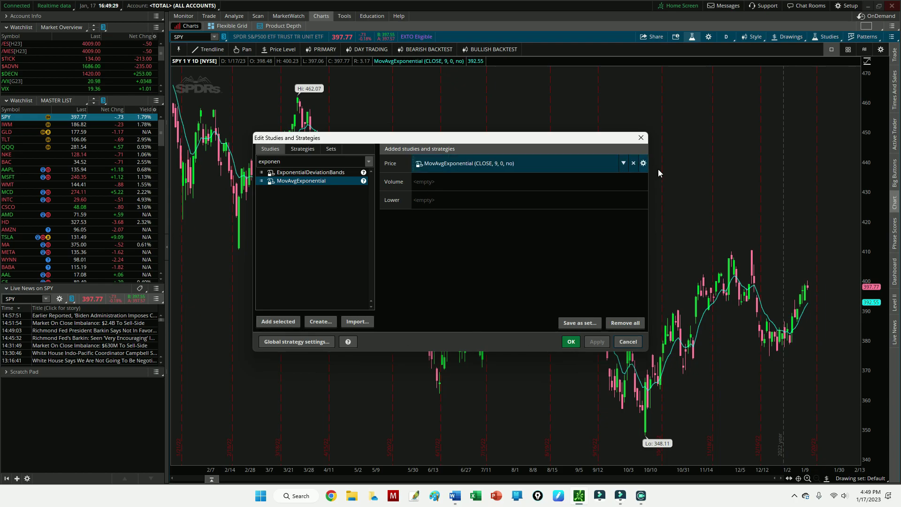
{"action": "left_click", "coordinate": [643, 163]}
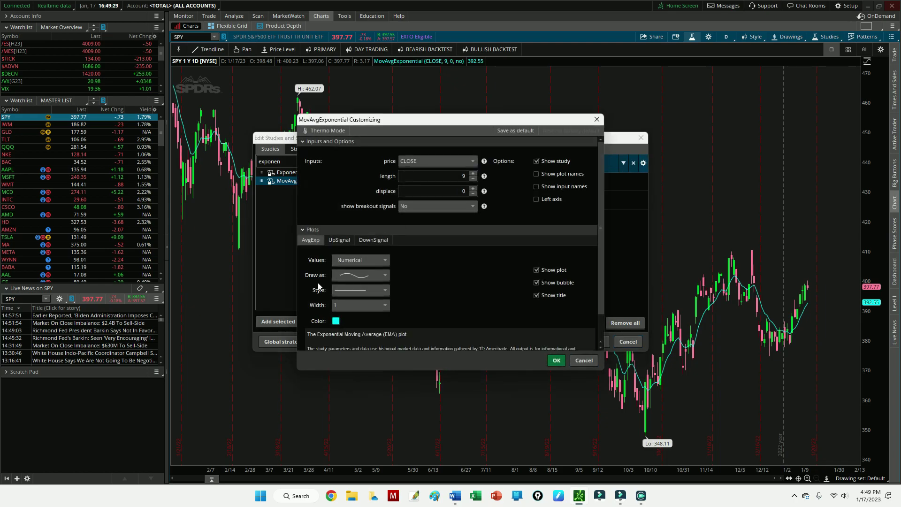
{"action": "left_click", "coordinate": [589, 359]}
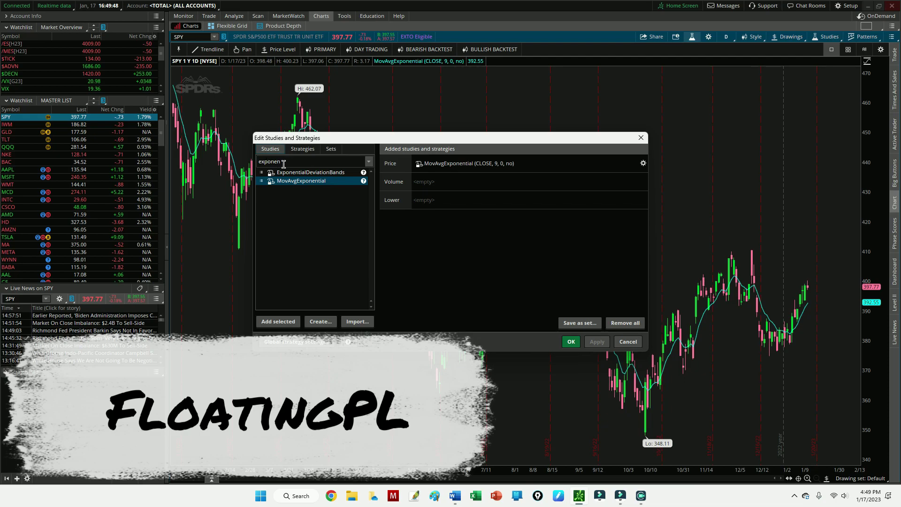
Add the FloatingPL study as a lower pane
{"action": "double_click", "coordinate": [256, 164]}
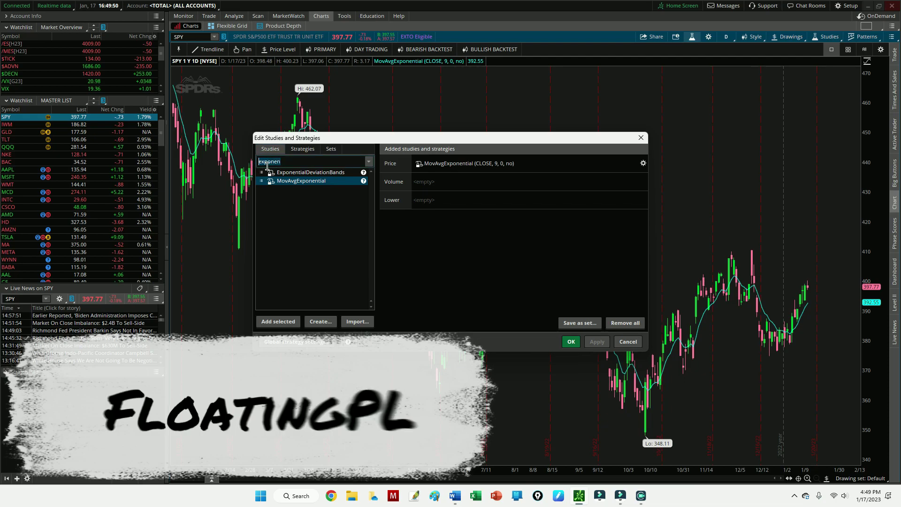
{"action": "type", "text": "float"}
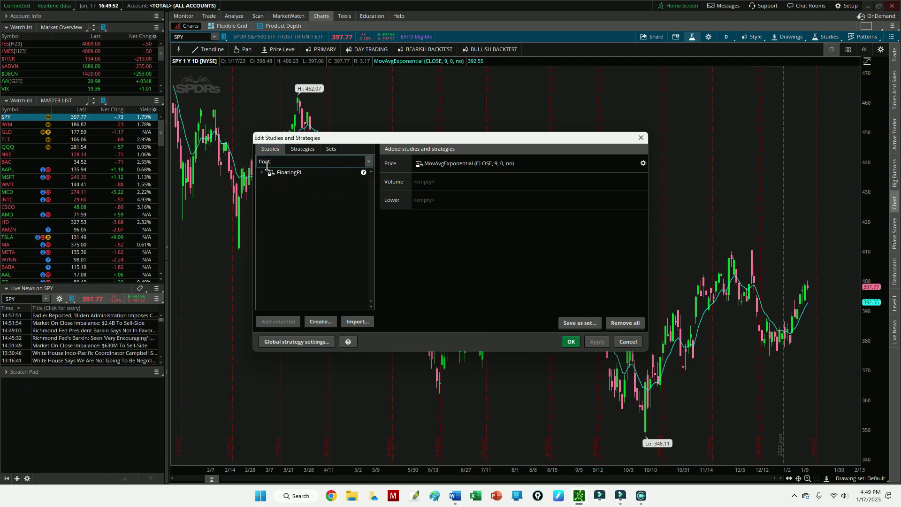
{"action": "type", "text": "in"}
{"action": "double_click", "coordinate": [286, 172]}
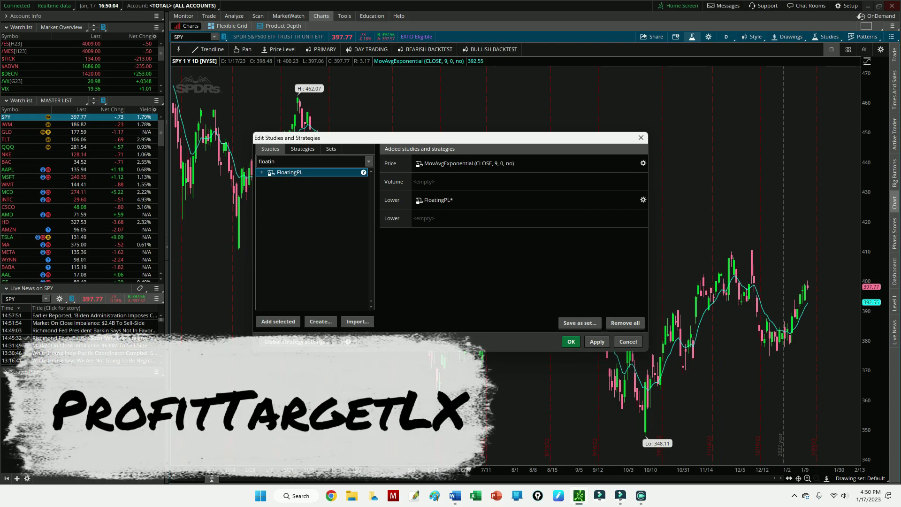
Add the ProfitTargetLX strategy (percent, 0.75) to the price chart
{"action": "left_click_drag", "start_coordinate": [292, 161], "coordinate": [252, 162]}
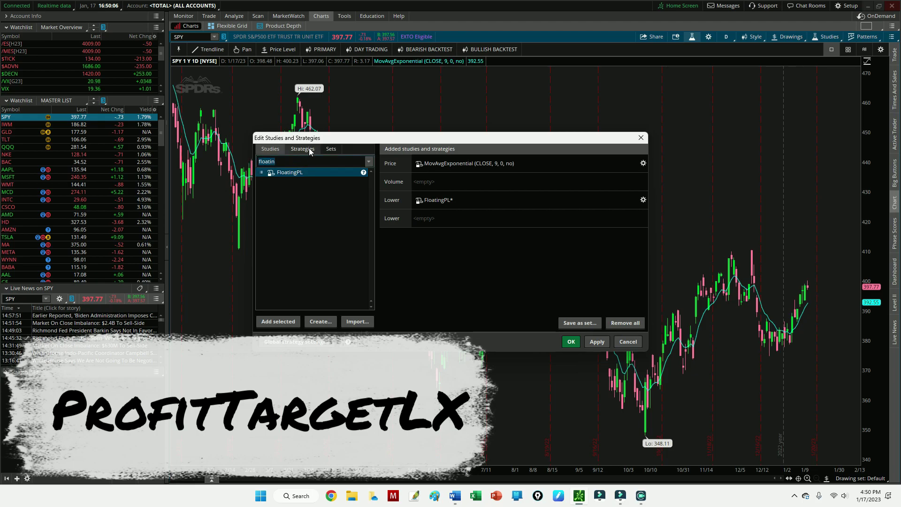
{"action": "left_click", "coordinate": [310, 150]}
{"action": "left_click", "coordinate": [284, 161]}
{"action": "type", "text": "pr"}
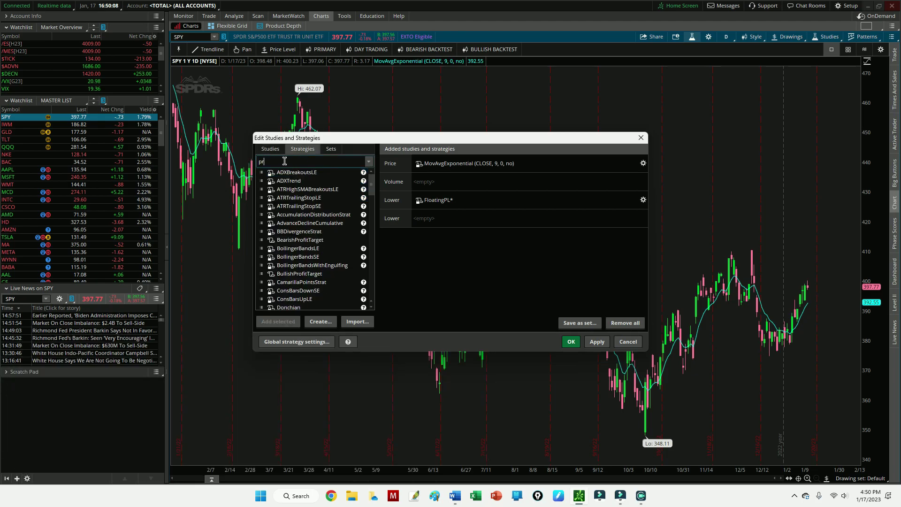
{"action": "type", "text": "ofit"}
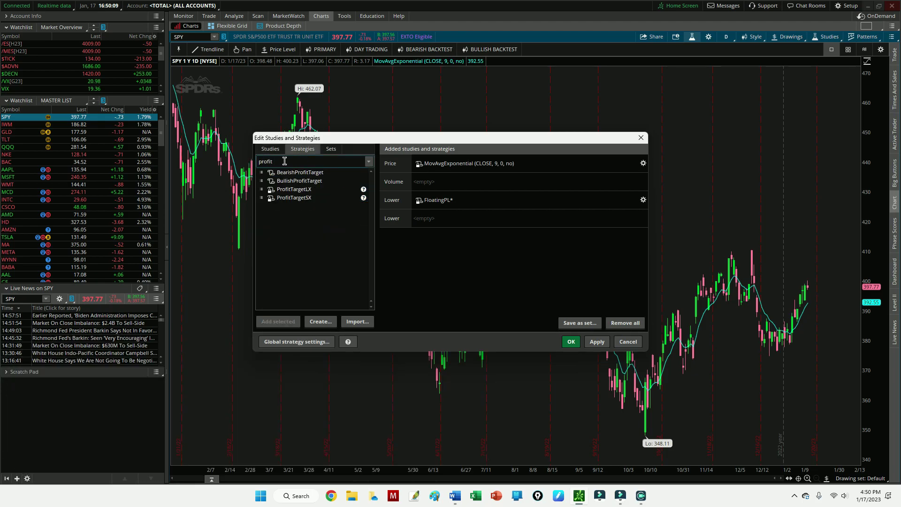
{"action": "double_click", "coordinate": [295, 191]}
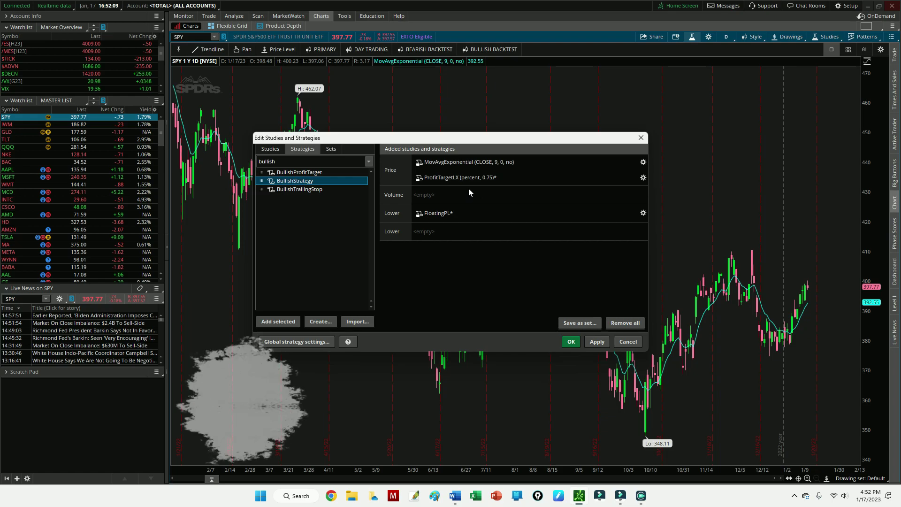
{"action": "double_click", "coordinate": [297, 186]}
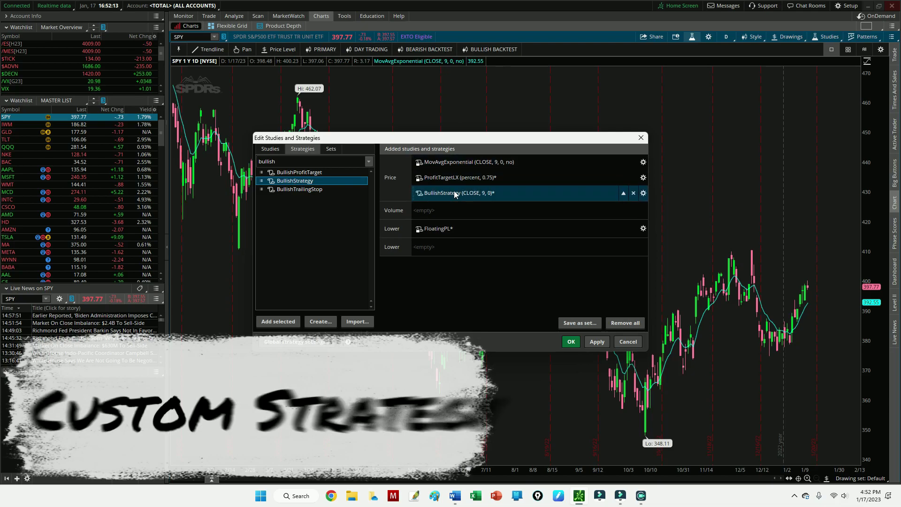
{"action": "left_click", "coordinate": [420, 195]}
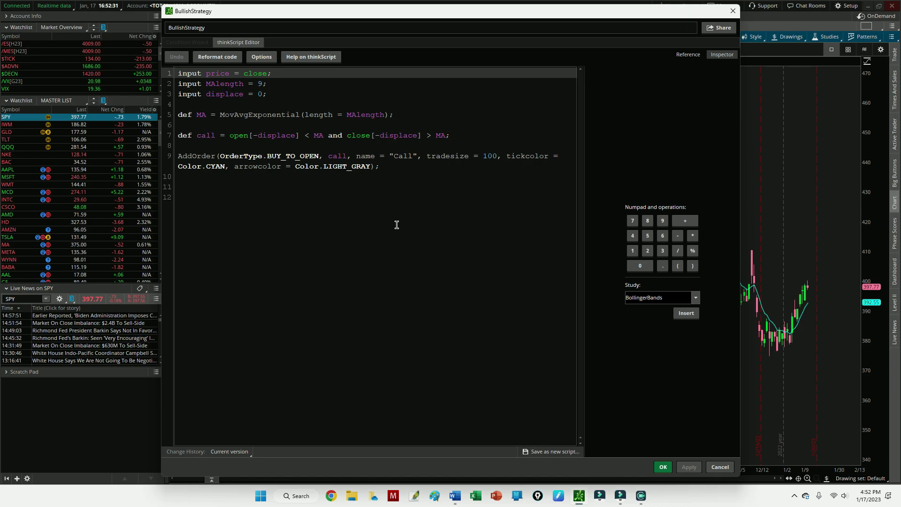
{"action": "left_click_drag", "start_coordinate": [178, 136], "coordinate": [451, 136]}
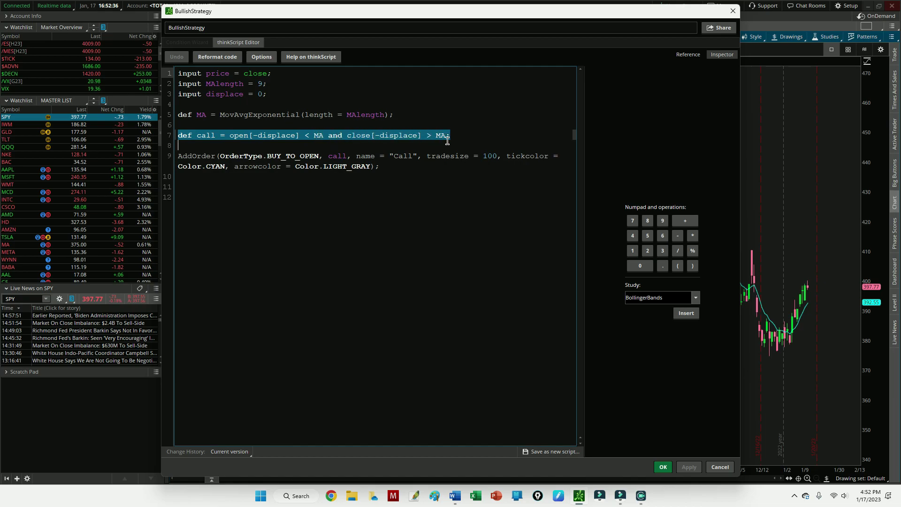
{"action": "left_click", "coordinate": [435, 226]}
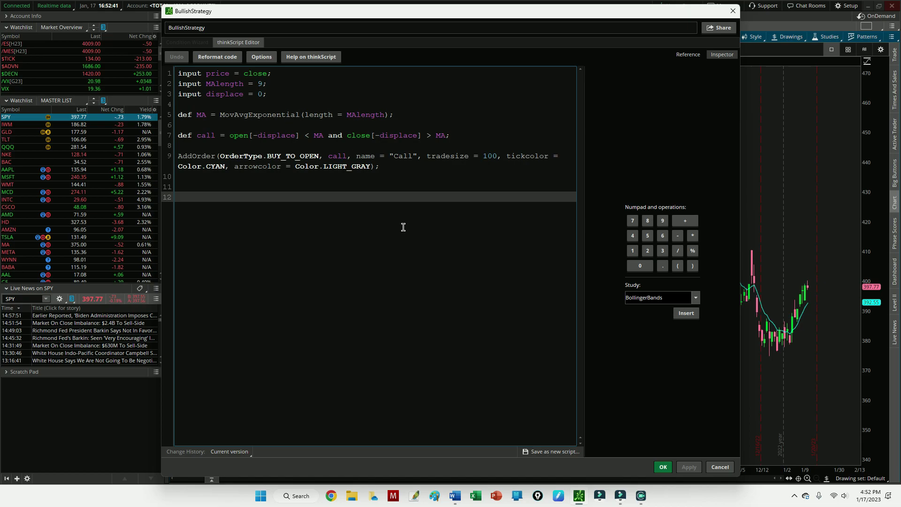
{"action": "left_click_drag", "start_coordinate": [272, 94], "coordinate": [178, 94]}
{"action": "left_click", "coordinate": [300, 240]}
{"action": "left_click_drag", "start_coordinate": [383, 166], "coordinate": [168, 66]}
Close the BullishStrategy script editor and clear the 'bullish' strategy search
{"action": "left_click", "coordinate": [416, 287]}
{"action": "left_click", "coordinate": [733, 10]}
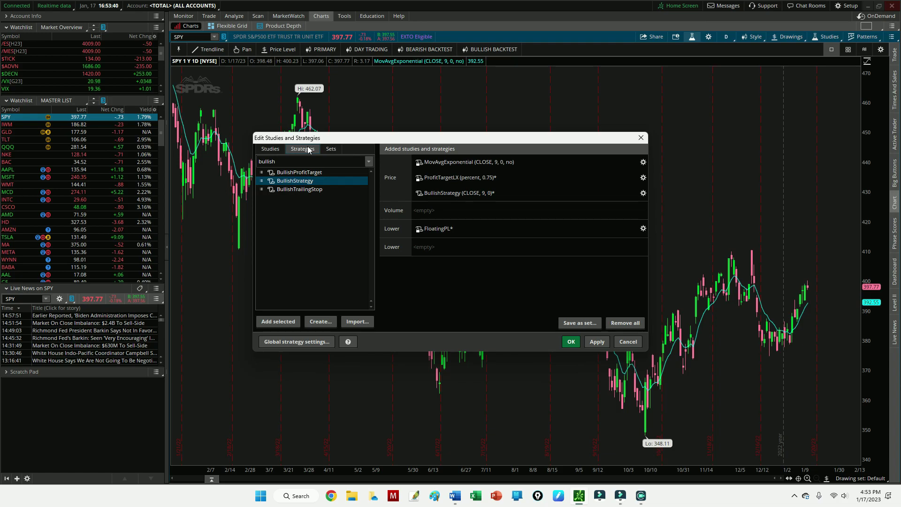
{"action": "left_click", "coordinate": [292, 164]}
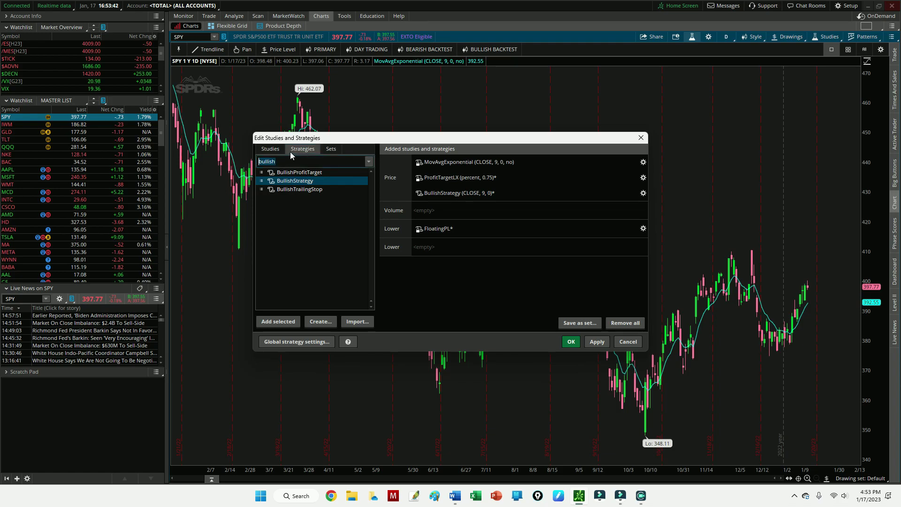
{"action": "key", "text": "BackSpace"}
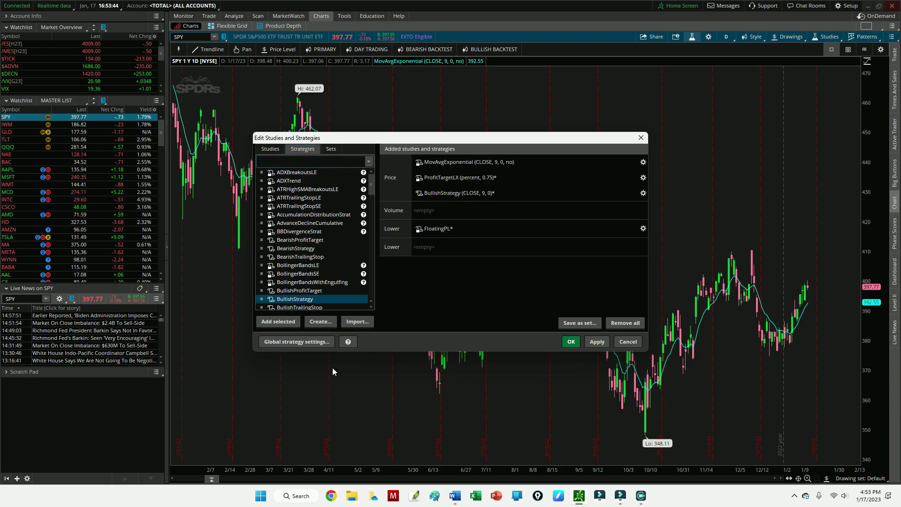
Start a new NewStrategy0 script, inspect its default code, and discard it
{"action": "left_click", "coordinate": [321, 322]}
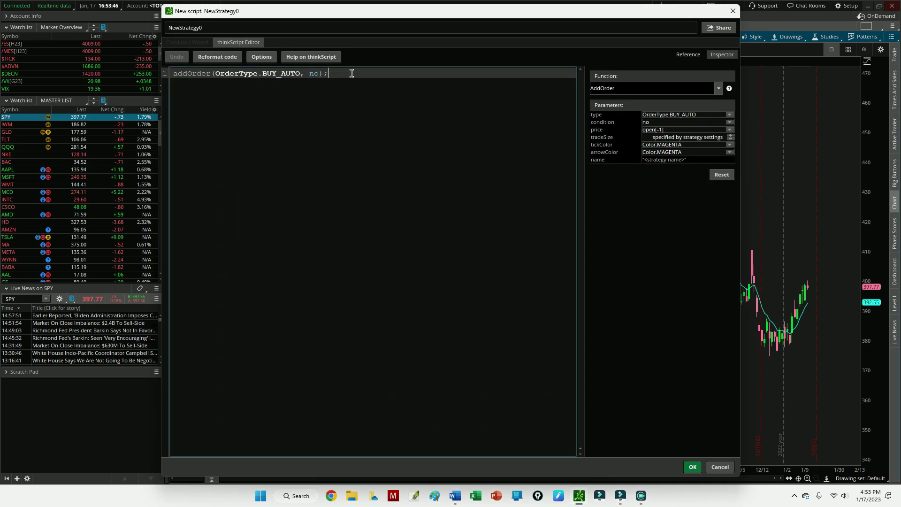
{"action": "left_click_drag", "start_coordinate": [352, 73], "coordinate": [165, 85]}
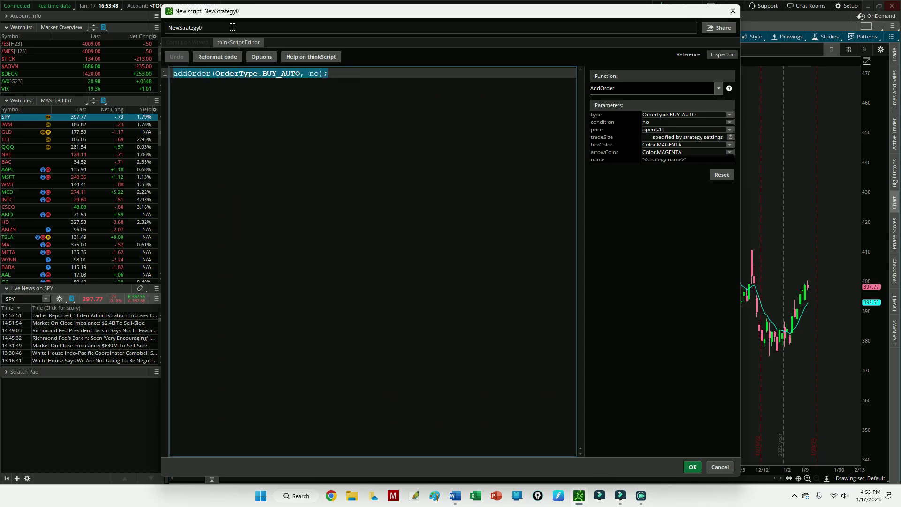
{"action": "left_click_drag", "start_coordinate": [206, 27], "coordinate": [165, 28]}
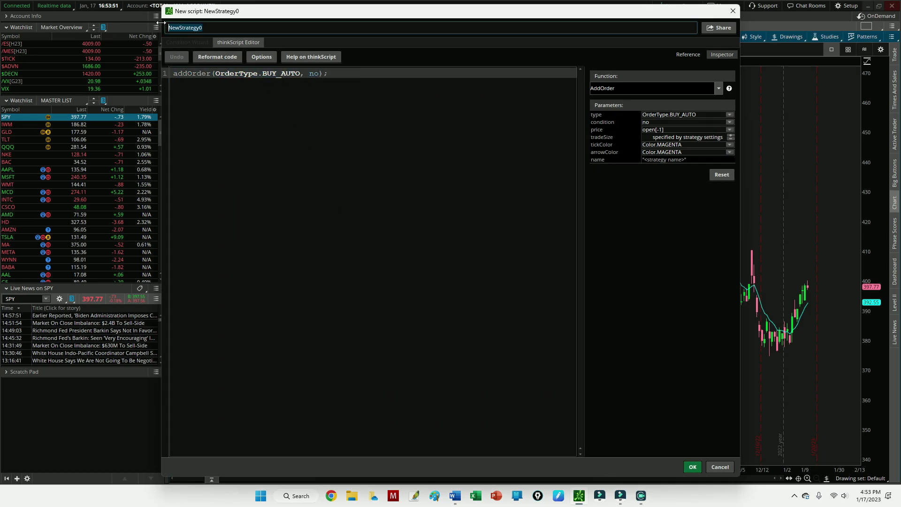
{"action": "left_click", "coordinate": [732, 11]}
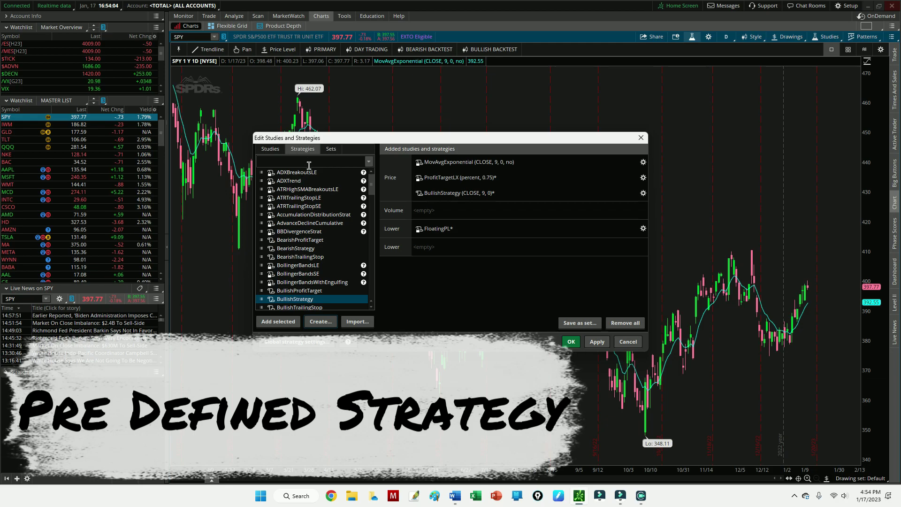
{"action": "scroll", "coordinate": [313, 197], "scroll_direction": "down", "scroll_amount": 2}
{"action": "scroll", "coordinate": [311, 198], "scroll_direction": "down", "scroll_amount": 3}
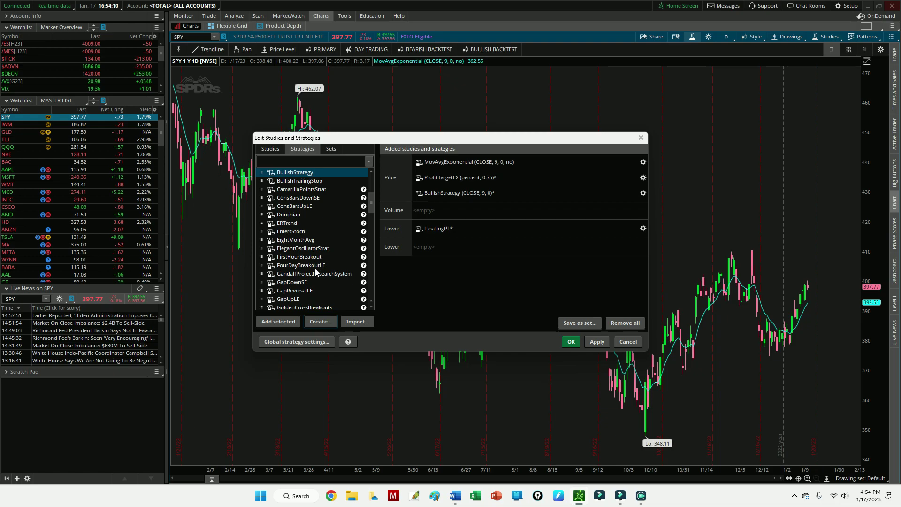
{"action": "scroll", "coordinate": [318, 283], "scroll_direction": "down", "scroll_amount": 20}
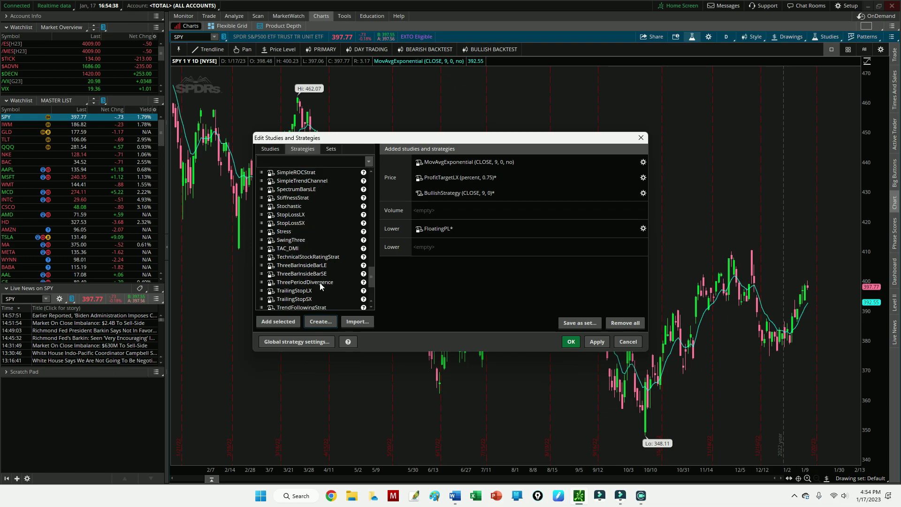
{"action": "left_click", "coordinate": [319, 282]}
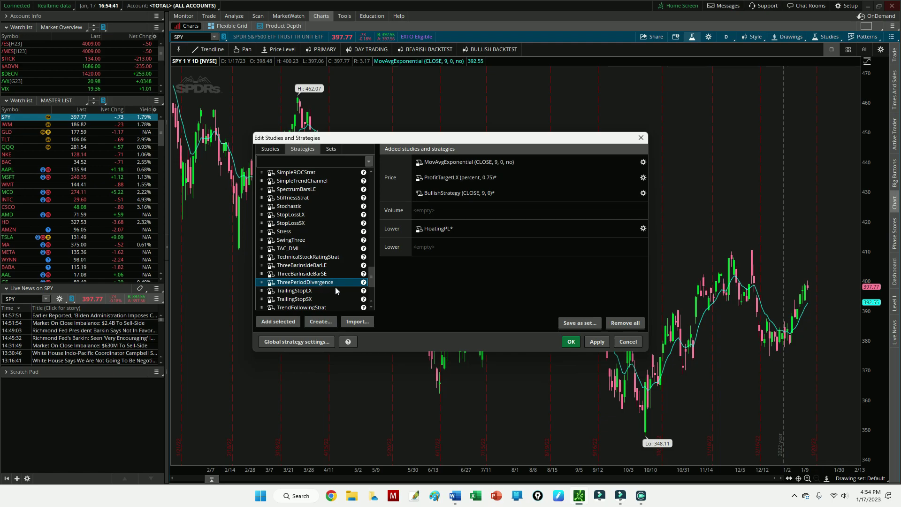
{"action": "scroll", "coordinate": [334, 282], "scroll_direction": "down", "scroll_amount": 1}
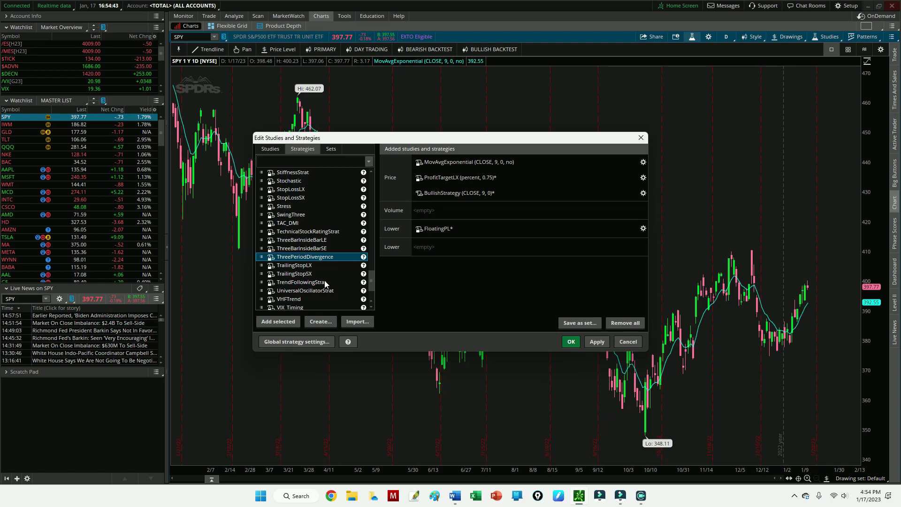
{"action": "scroll", "coordinate": [318, 261], "scroll_direction": "down", "scroll_amount": 2}
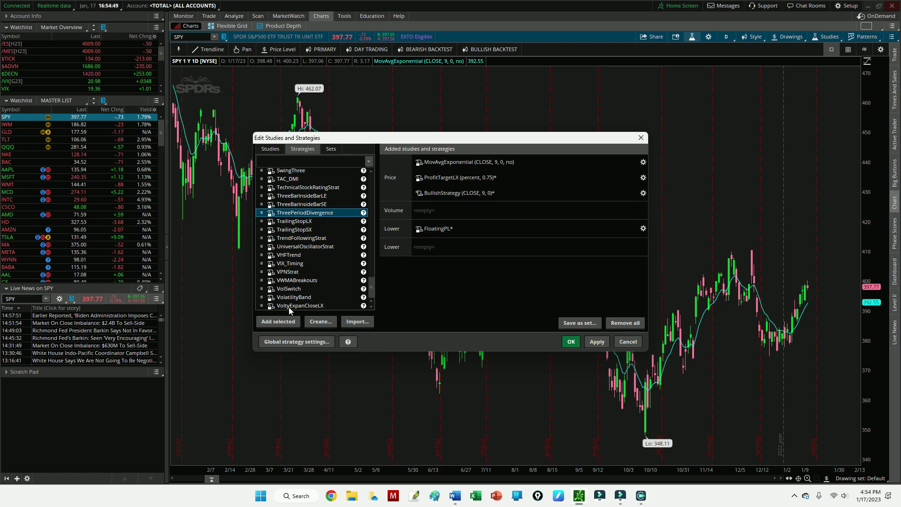
{"action": "scroll", "coordinate": [315, 287], "scroll_direction": "up", "scroll_amount": 4}
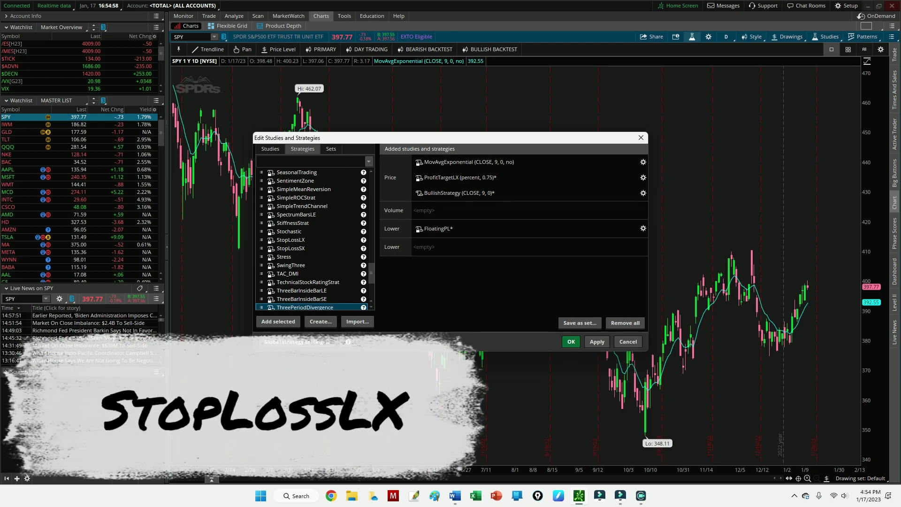
{"action": "left_click", "coordinate": [288, 162]}
Add the StopLossLX strategy (percent, 0.75) under Price via the 'sto' search
{"action": "type", "text": "sto"}
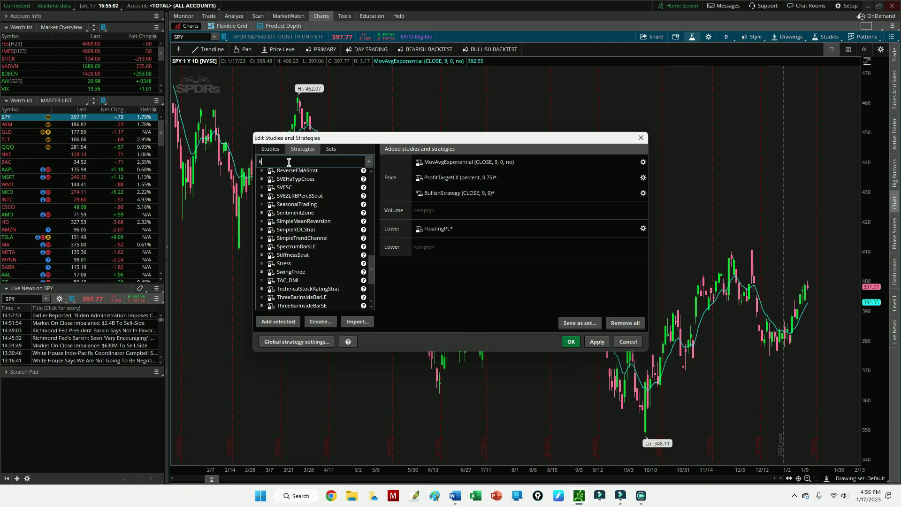
{"action": "double_click", "coordinate": [299, 189]}
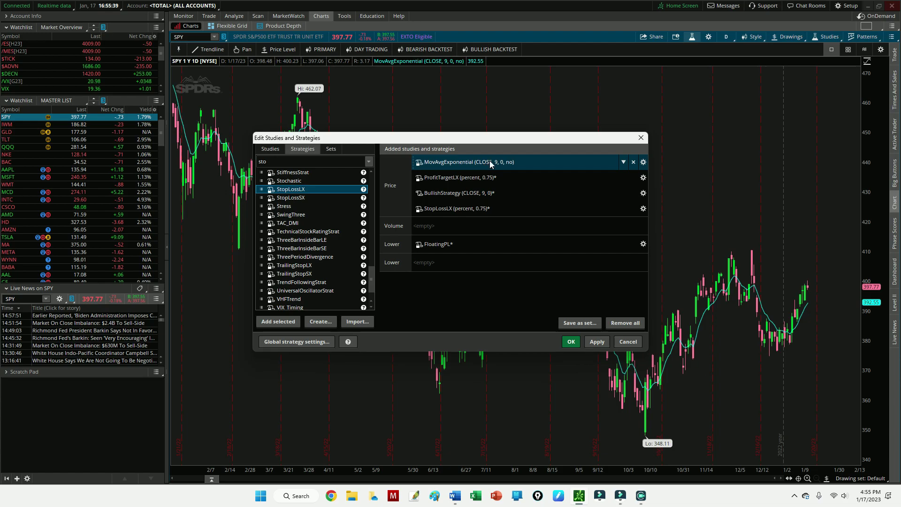
{"action": "left_click", "coordinate": [643, 179]}
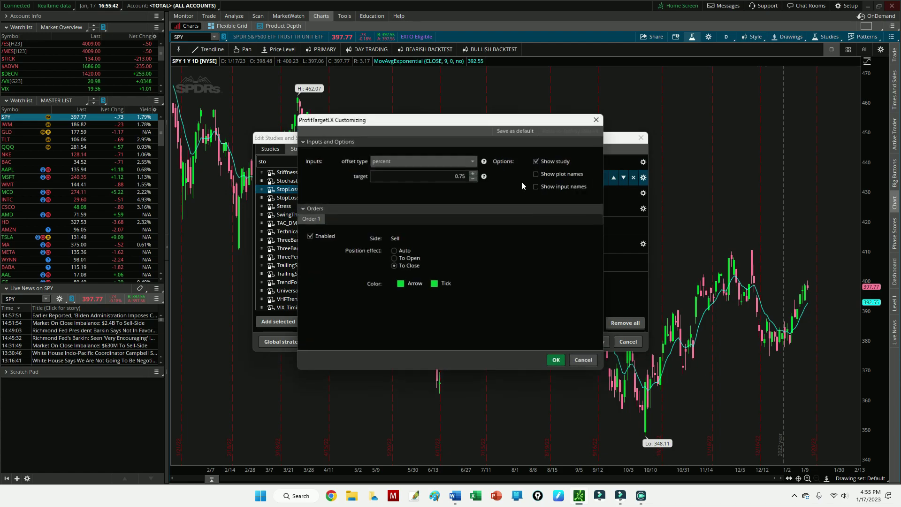
Change ProfitTargetLX's profit target from 0.75 to 3.5 percent
{"action": "left_click", "coordinate": [450, 175]}
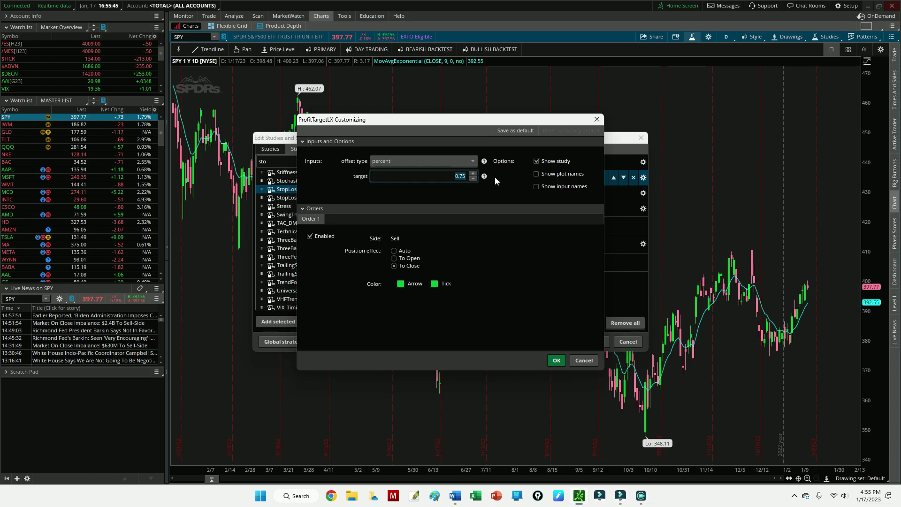
{"action": "type", "text": "3.5"}
{"action": "left_click", "coordinate": [557, 361]}
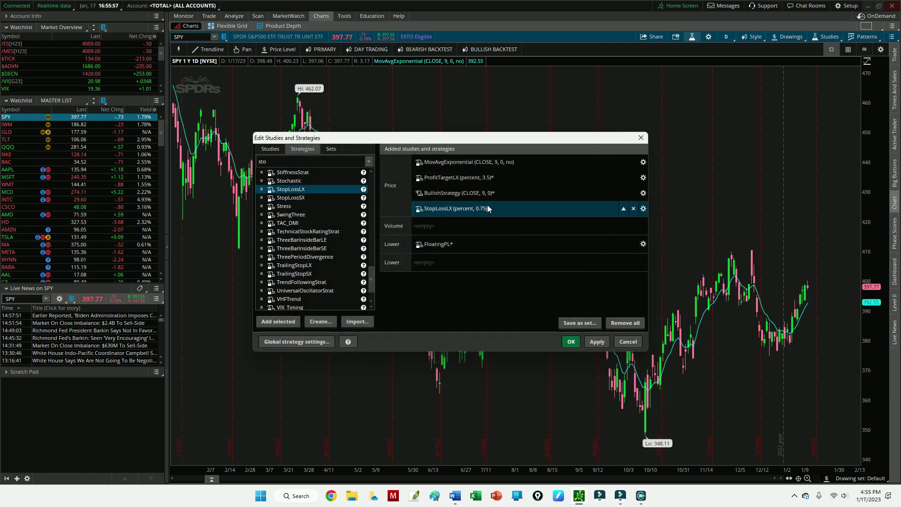
{"action": "left_click", "coordinate": [643, 209]}
Change StopLossLX's stop from 0.75 to 1.5 percent
{"action": "left_click_drag", "start_coordinate": [451, 176], "coordinate": [480, 178]}
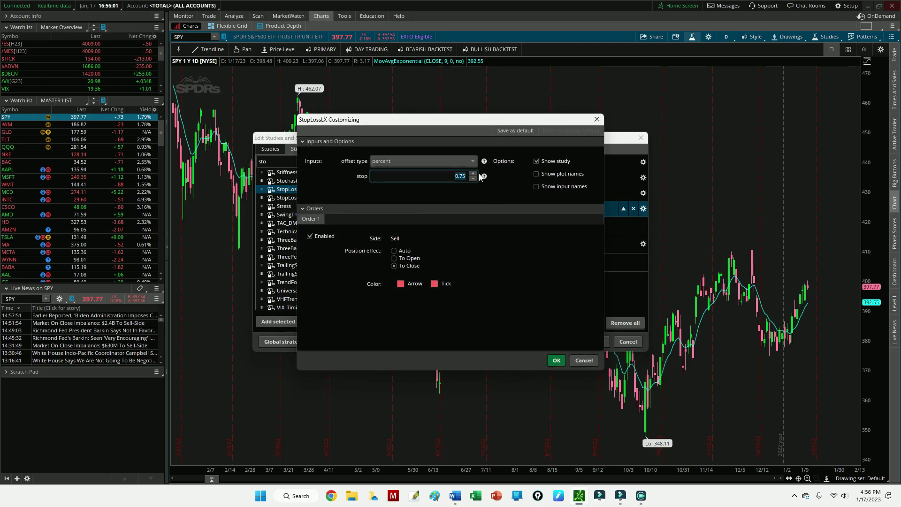
{"action": "type", "text": "1.5"}
{"action": "left_click", "coordinate": [556, 362]}
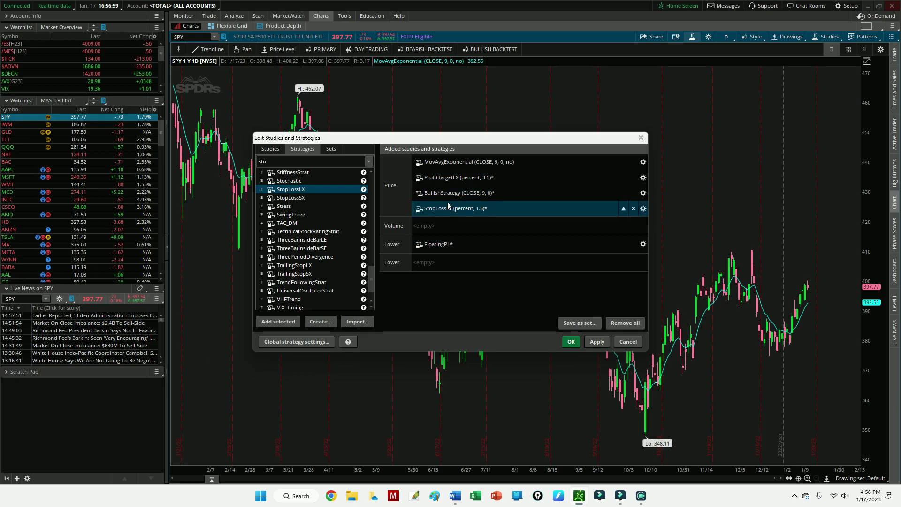
Set BullishStrategy's displace input to 1, giving BullishStrategy (CLOSE, 9, 1)
{"action": "left_click", "coordinate": [420, 196]}
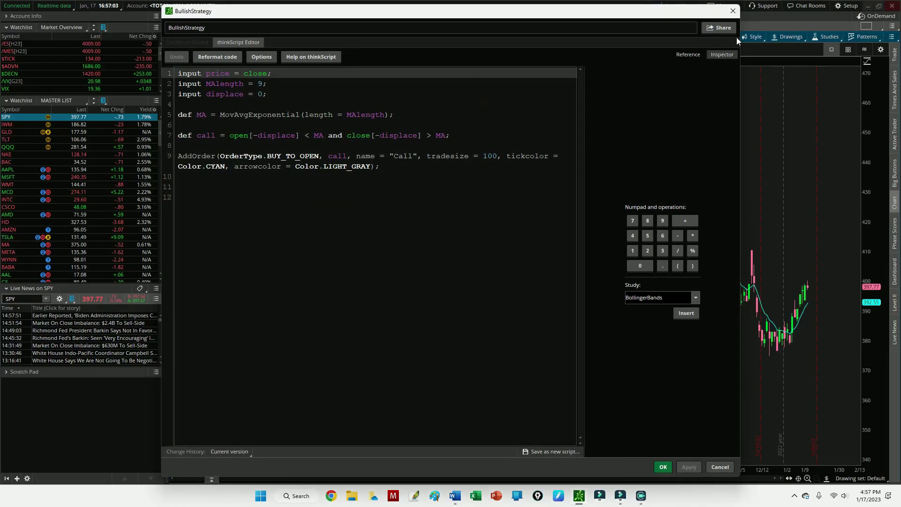
{"action": "left_click", "coordinate": [733, 11]}
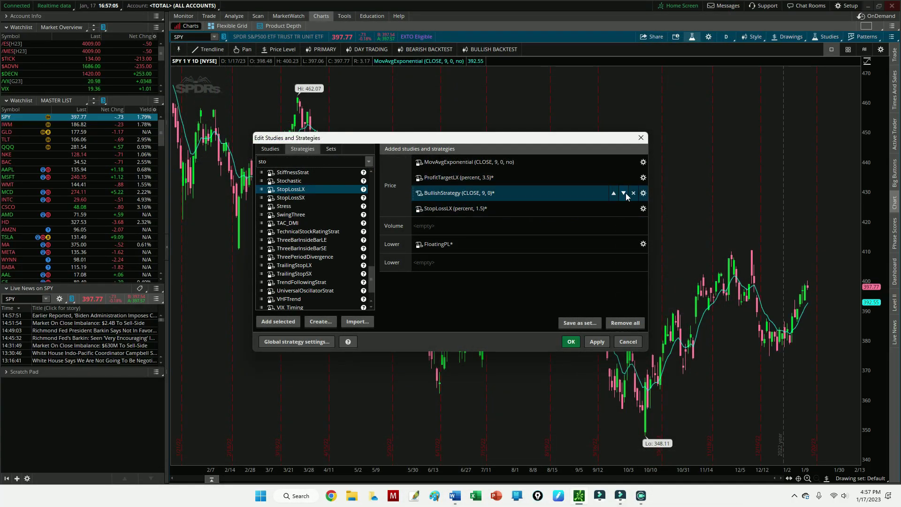
{"action": "left_click", "coordinate": [643, 193]}
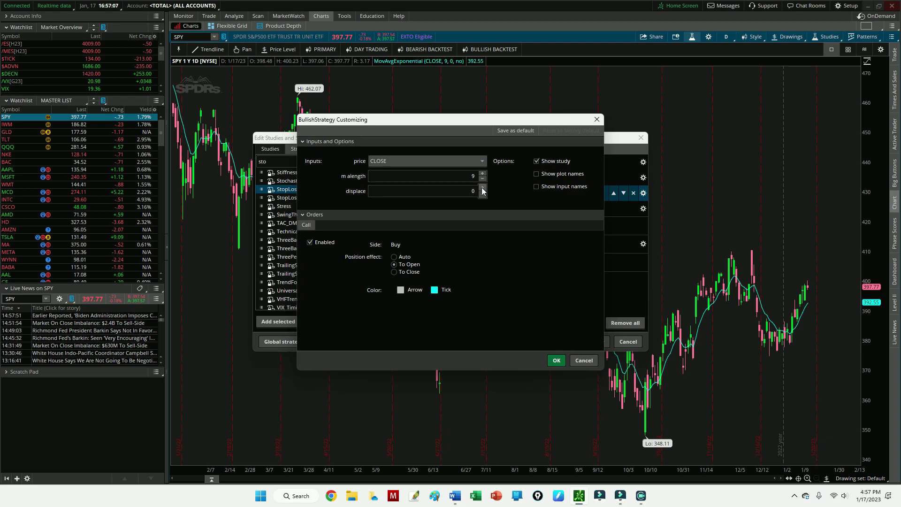
{"action": "left_click", "coordinate": [482, 188]}
{"action": "left_click", "coordinate": [483, 188]}
{"action": "left_click", "coordinate": [564, 360]}
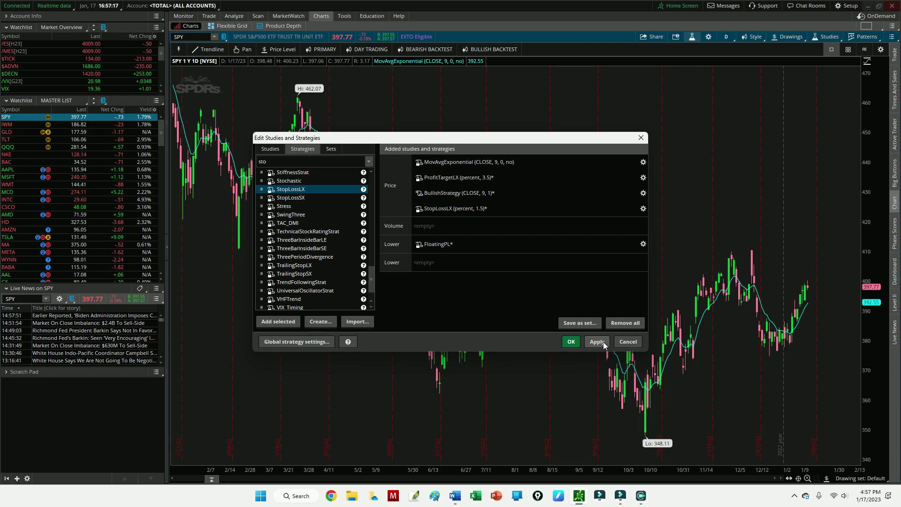
Check the displace input in BullishStrategy's code, then apply the strategy changes to the chart
{"action": "mouse_move", "coordinate": [420, 195]}
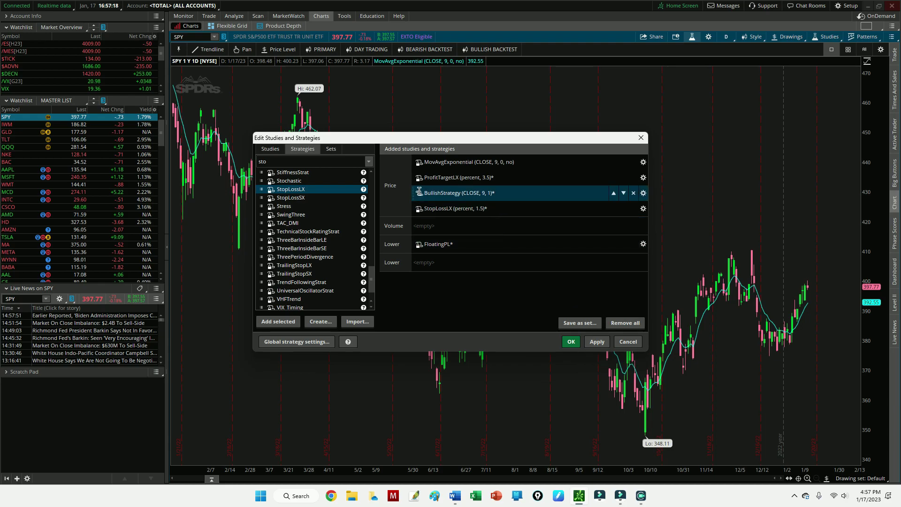
{"action": "left_click", "coordinate": [420, 193]}
{"action": "double_click", "coordinate": [259, 136]}
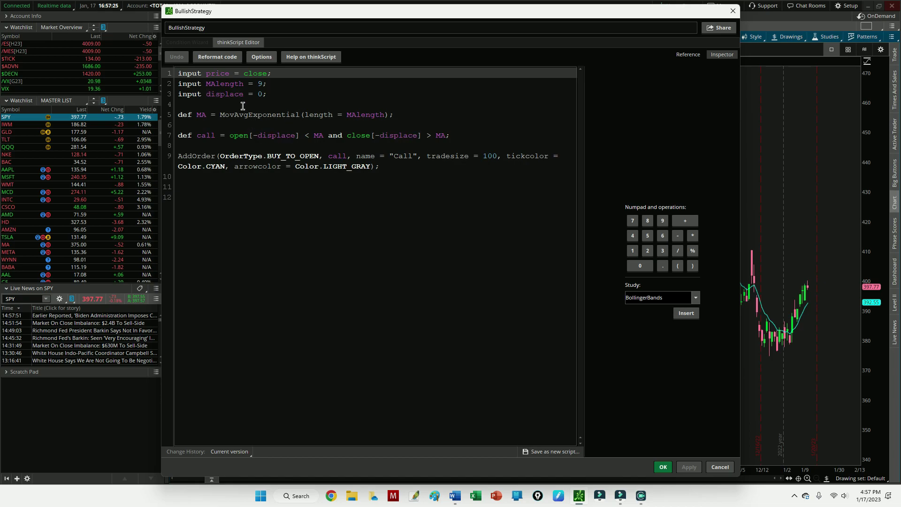
{"action": "left_click", "coordinate": [267, 147]}
{"action": "left_click", "coordinate": [732, 11]}
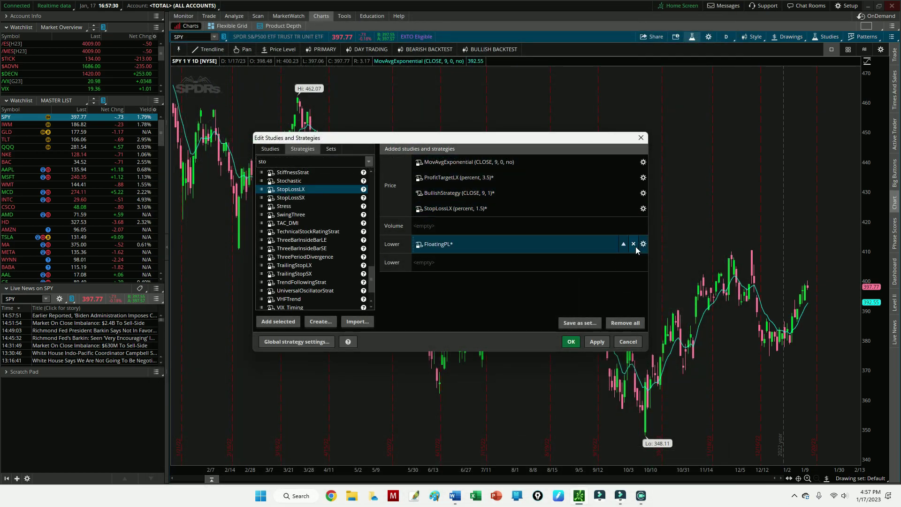
{"action": "left_click", "coordinate": [597, 341]}
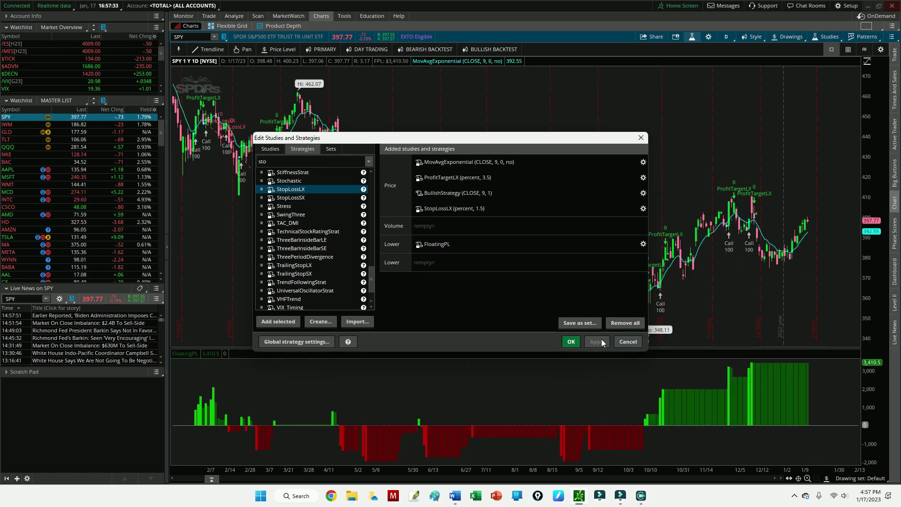
Confirm the strategies with OK to reveal the full SPY backtest, FloatingPL 3,410.5
{"action": "left_click", "coordinate": [572, 342]}
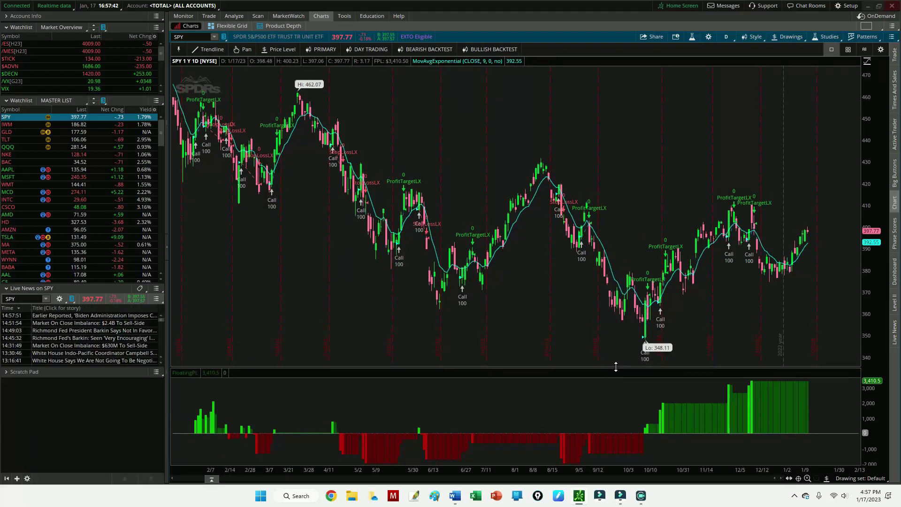
Flip the backtest chart through GLD, QQQ and AAPL, ending on AMZN with FloatingPL 5,778.3
{"action": "left_click", "coordinate": [78, 134]}
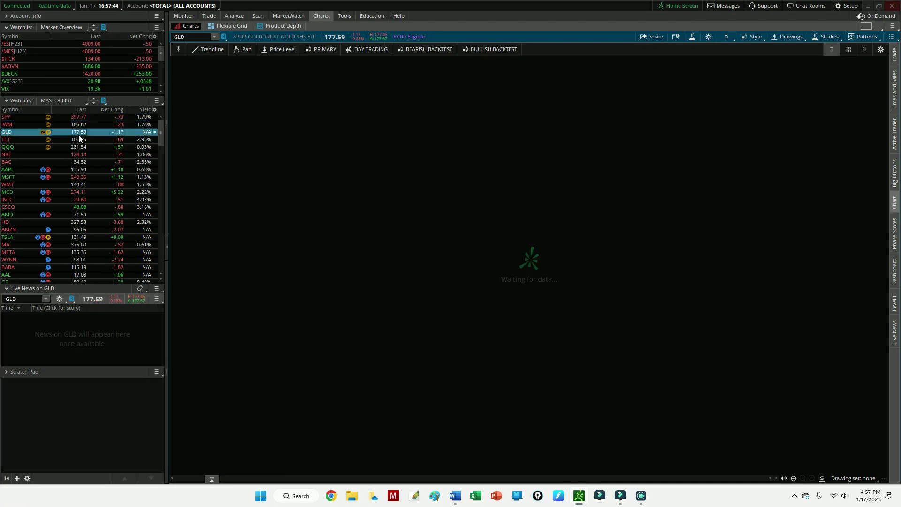
{"action": "left_click", "coordinate": [78, 146]}
{"action": "left_click", "coordinate": [84, 168]}
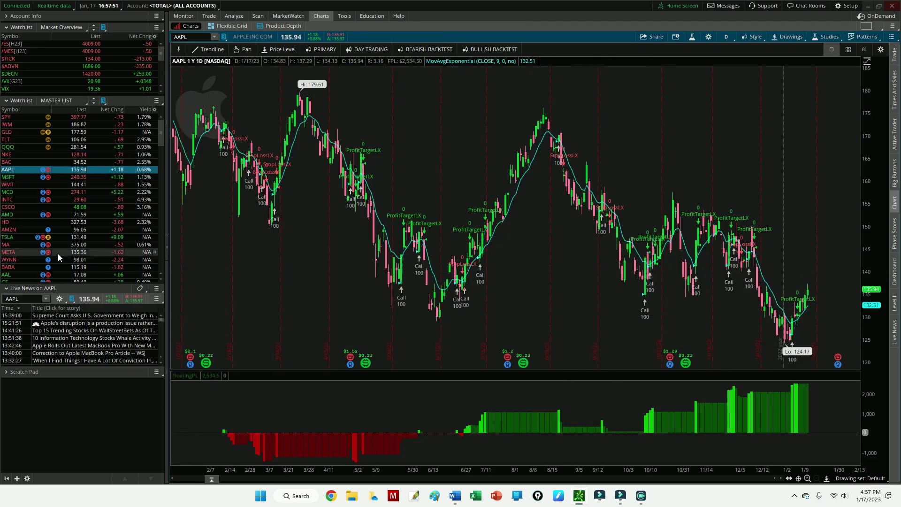
{"action": "left_click", "coordinate": [71, 229]}
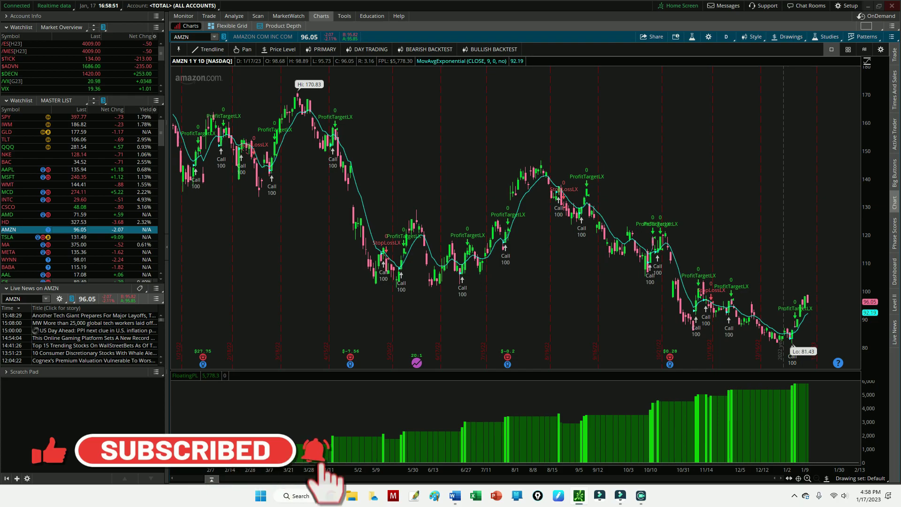
Scroll down the MASTER LIST watchlist and load Ford (F), showing FloatingPL 663.5
{"action": "left_click", "coordinate": [76, 99]}
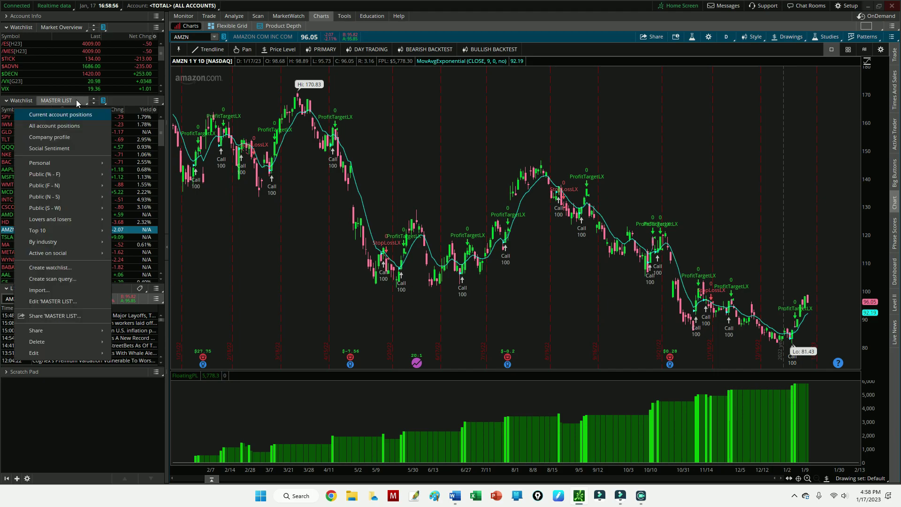
{"action": "left_click", "coordinate": [132, 101]}
{"action": "scroll", "coordinate": [93, 174], "scroll_direction": "down", "scroll_amount": 8}
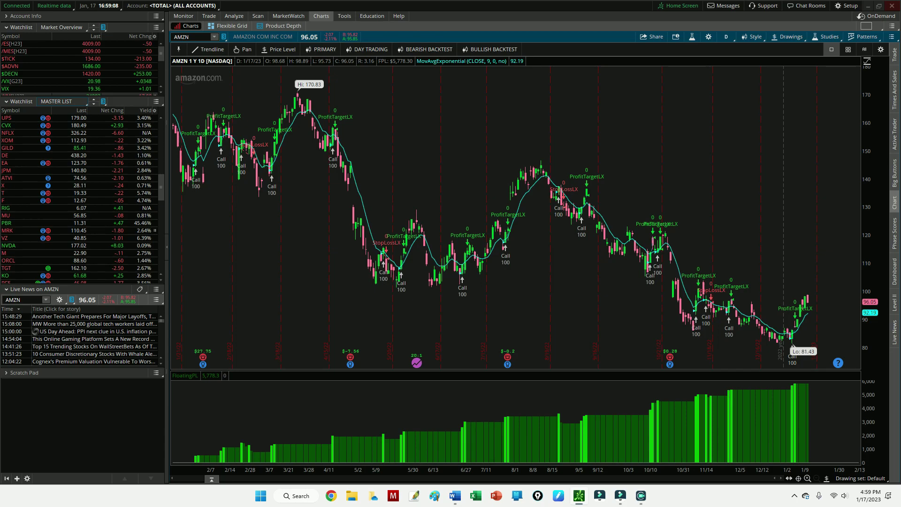
{"action": "left_click", "coordinate": [80, 201]}
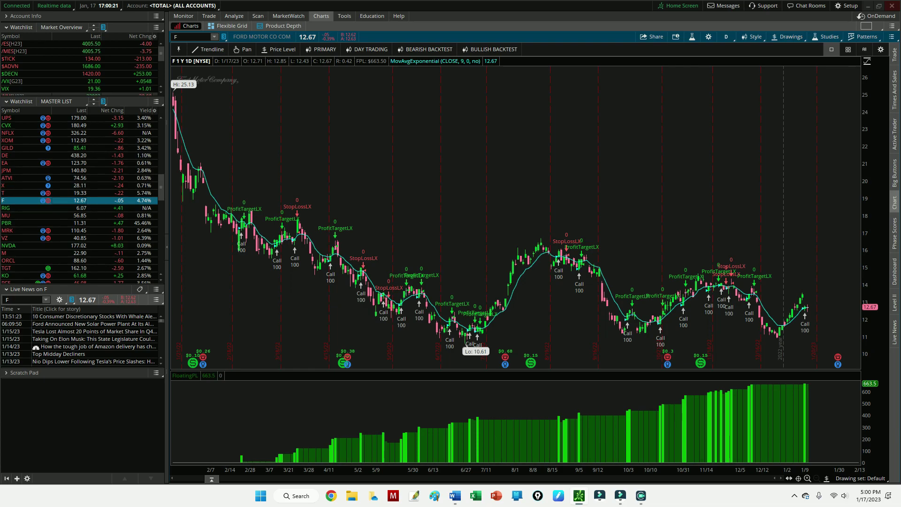
Review BullishStrategy's thinkScript code in the Edit Studies and Strategies dialog, then close the editor
{"action": "left_click", "coordinate": [693, 37]}
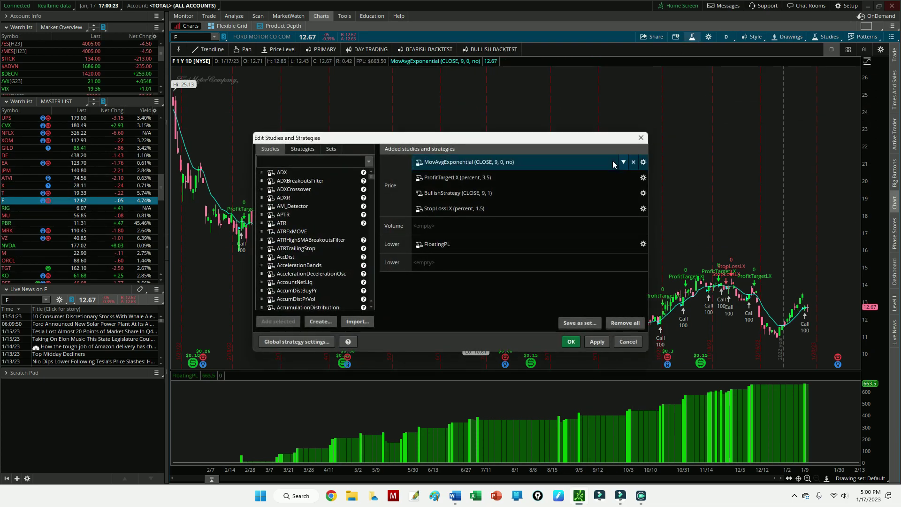
{"action": "left_click", "coordinate": [419, 193]}
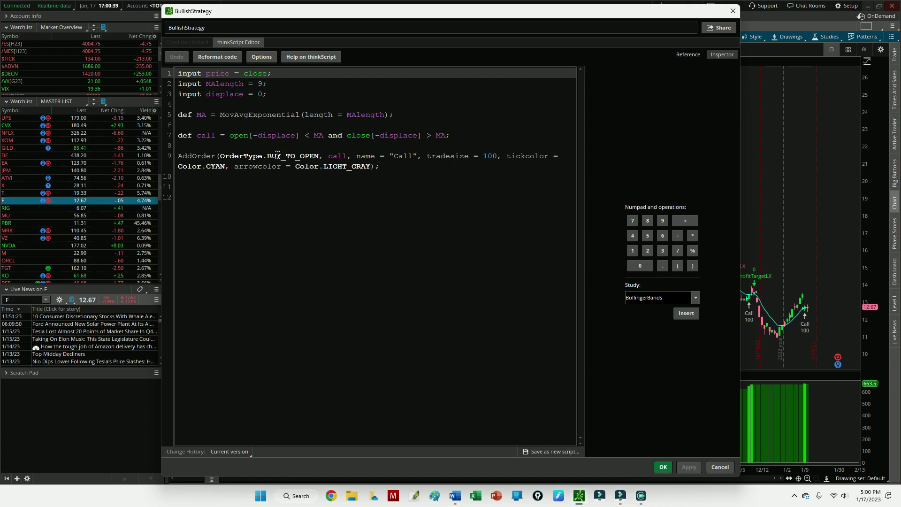
{"action": "left_click", "coordinate": [734, 12]}
Search strategies for 'stop', try adding StopLossSX and viewing its settings, then remove it
{"action": "left_click", "coordinate": [301, 151]}
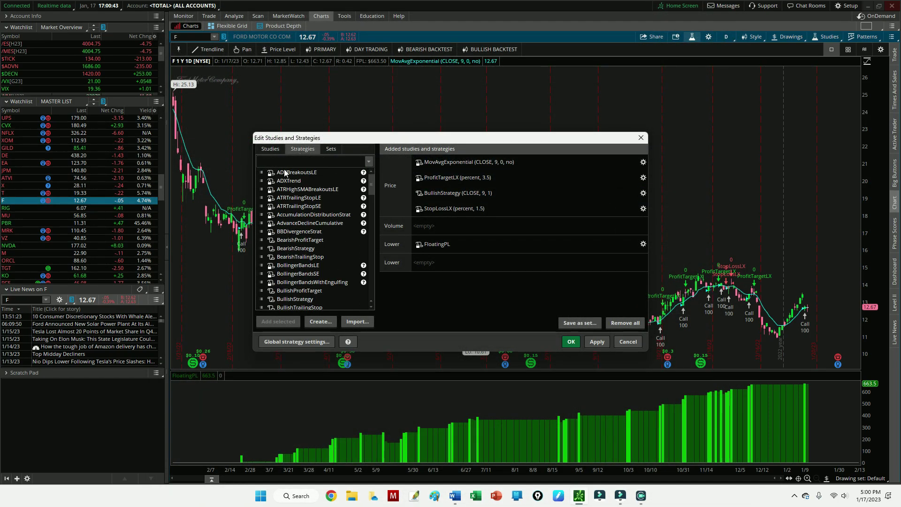
{"action": "type", "text": "stop"}
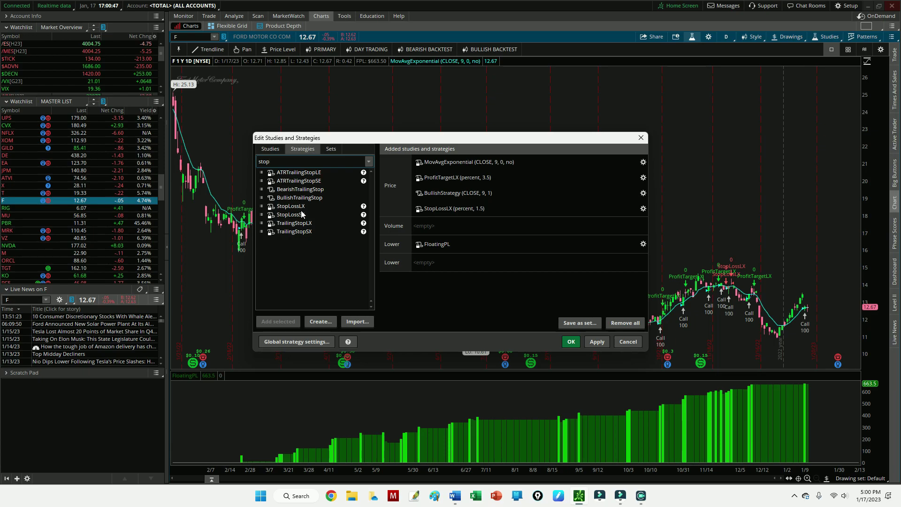
{"action": "double_click", "coordinate": [305, 214]}
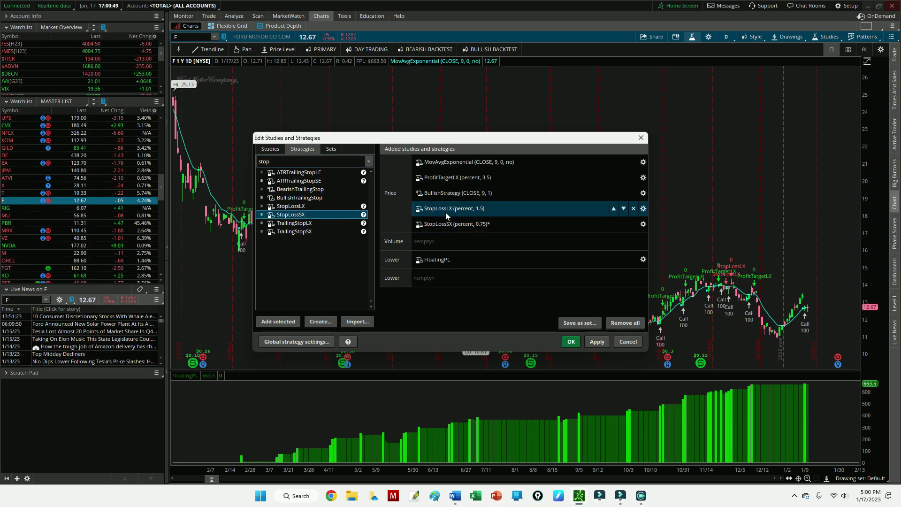
{"action": "left_click", "coordinate": [643, 224]}
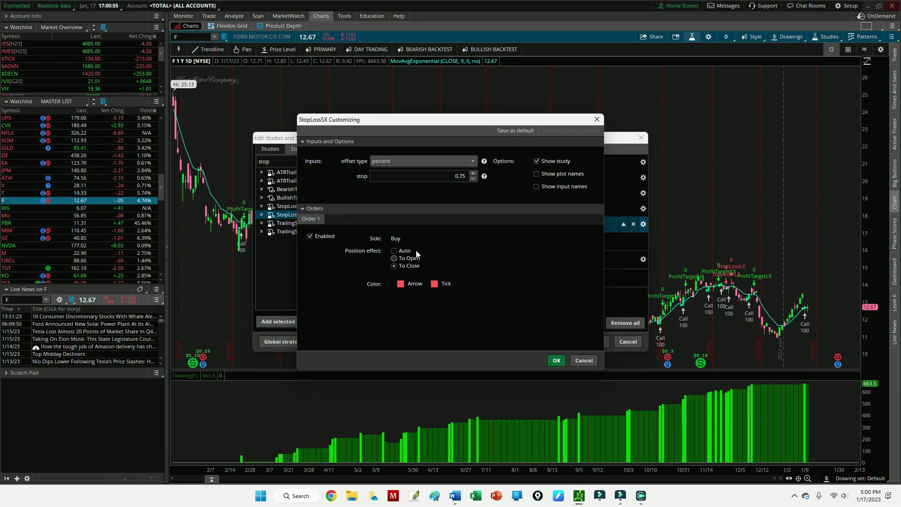
{"action": "left_click", "coordinate": [597, 119]}
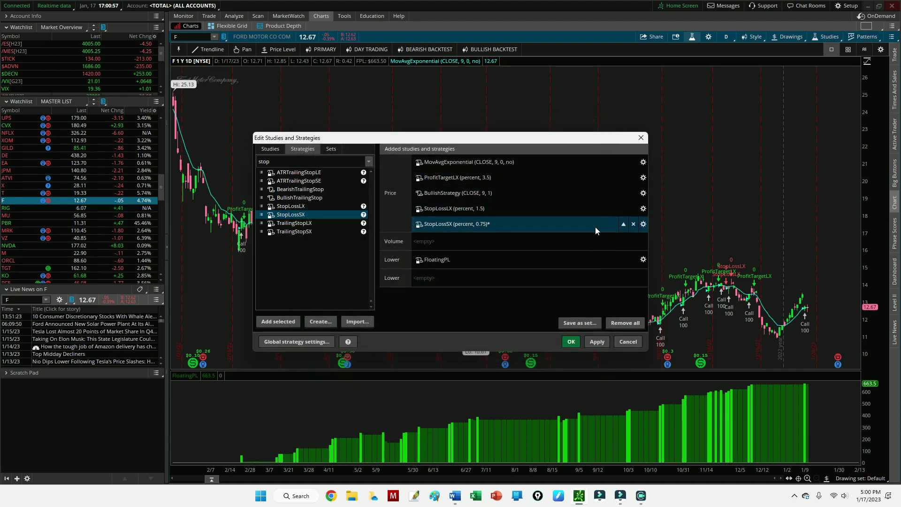
{"action": "left_click", "coordinate": [632, 225]}
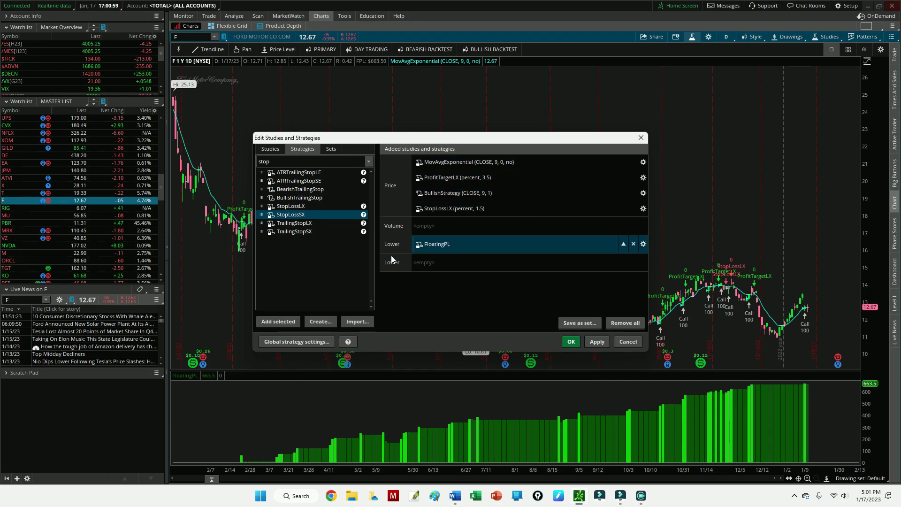